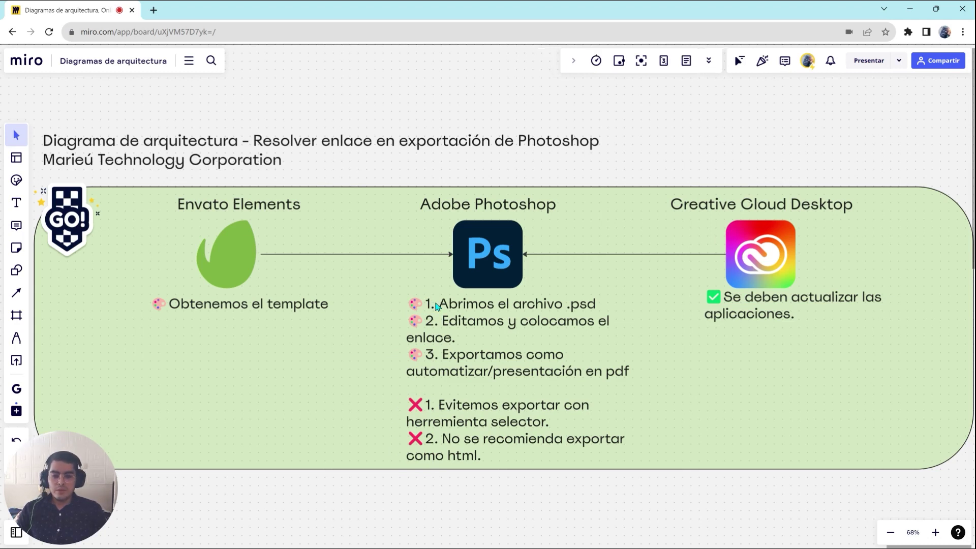
Step: Inspect the locked green container on the Miro architecture board, then deselect it
{"action": "left_click", "coordinate": [589, 318]}
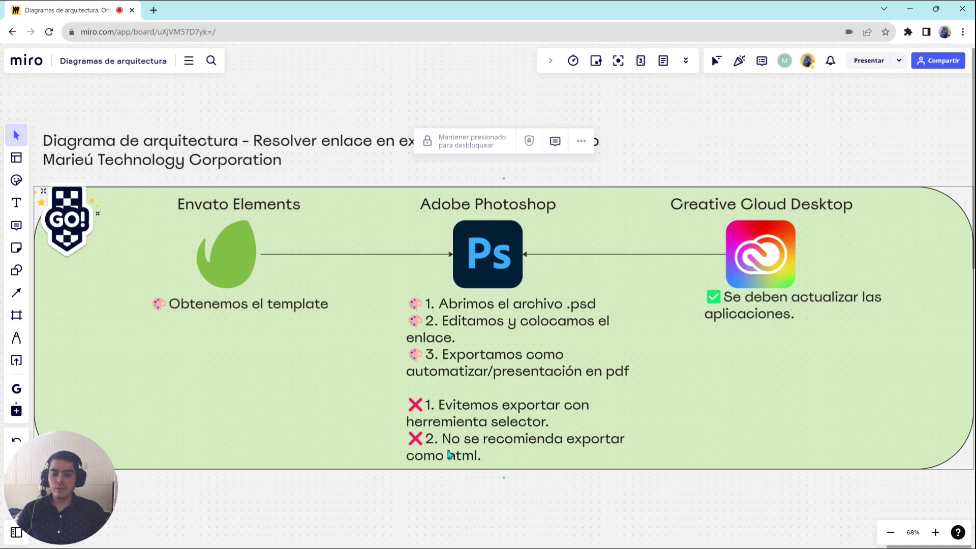
{"action": "left_click_drag", "start_coordinate": [449, 453], "coordinate": [447, 447]}
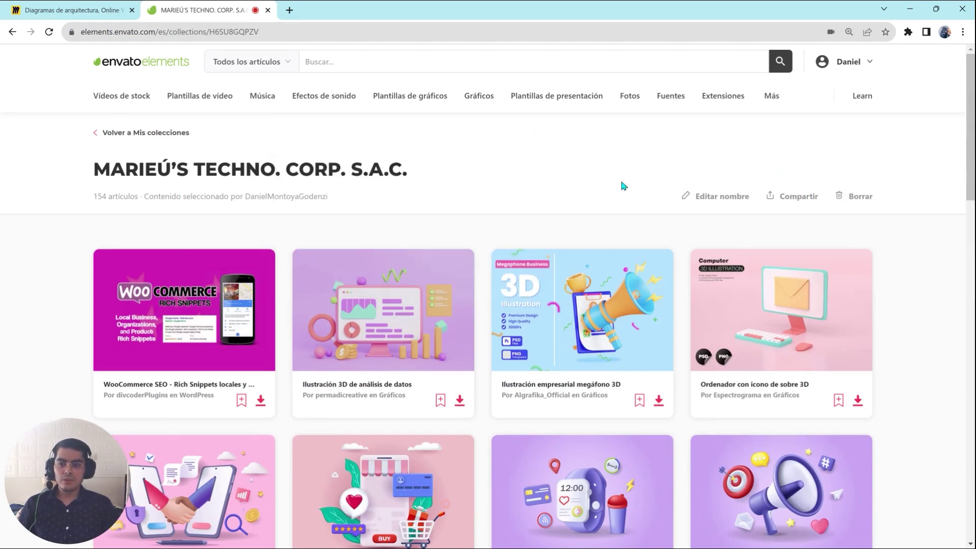
Step: Scroll the Envato collection down to the Folleto de Bienes Raíces Simple flyer and pagination
{"action": "scroll", "coordinate": [631, 185], "scroll_direction": "down", "scroll_amount": 3}
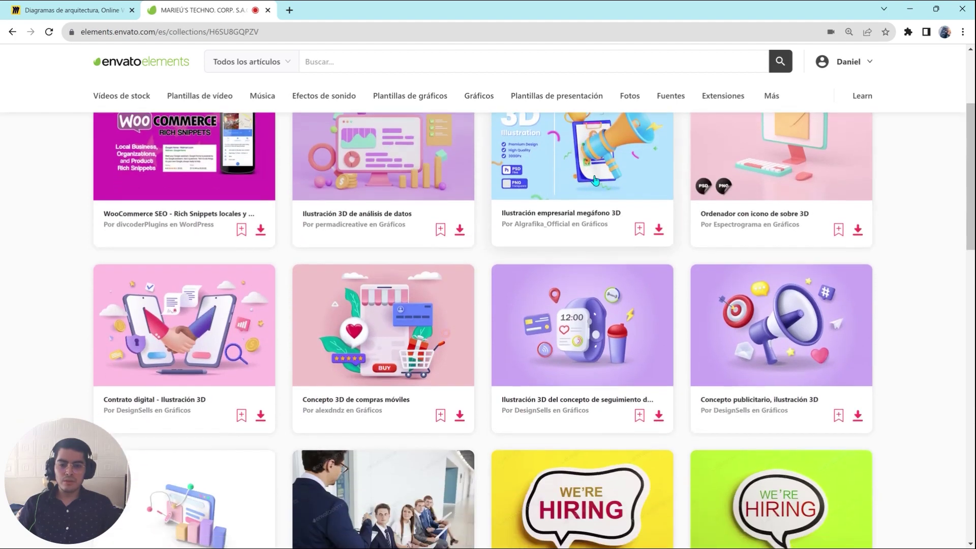
{"action": "scroll", "coordinate": [597, 177], "scroll_direction": "down", "scroll_amount": 3}
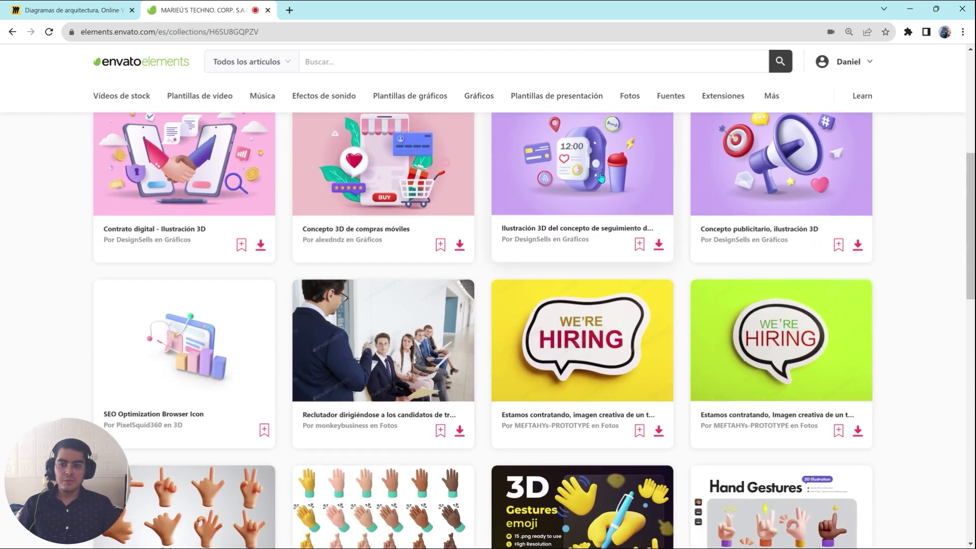
{"action": "scroll", "coordinate": [600, 177], "scroll_direction": "down", "scroll_amount": 3}
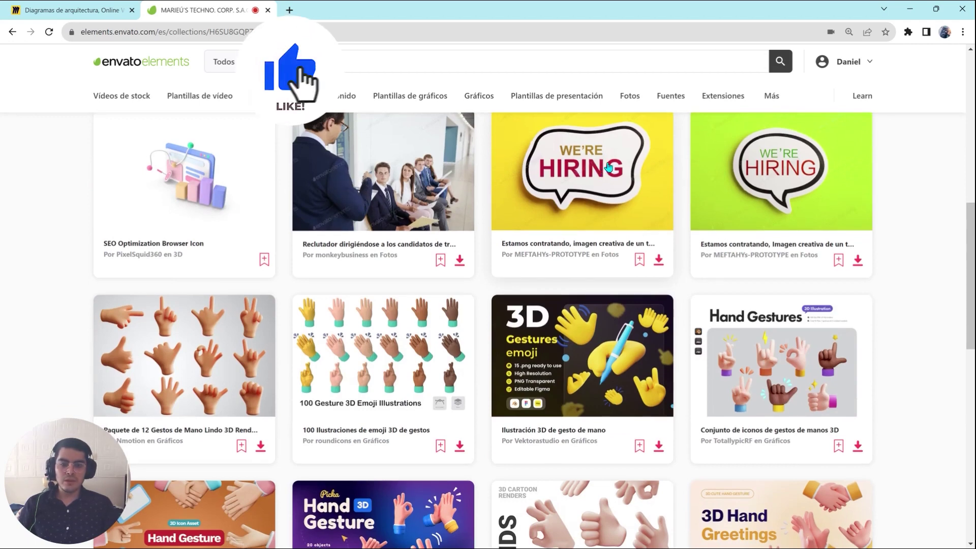
{"action": "scroll", "coordinate": [608, 167], "scroll_direction": "down", "scroll_amount": 3}
{"action": "scroll", "coordinate": [608, 167], "scroll_direction": "down", "scroll_amount": 3}
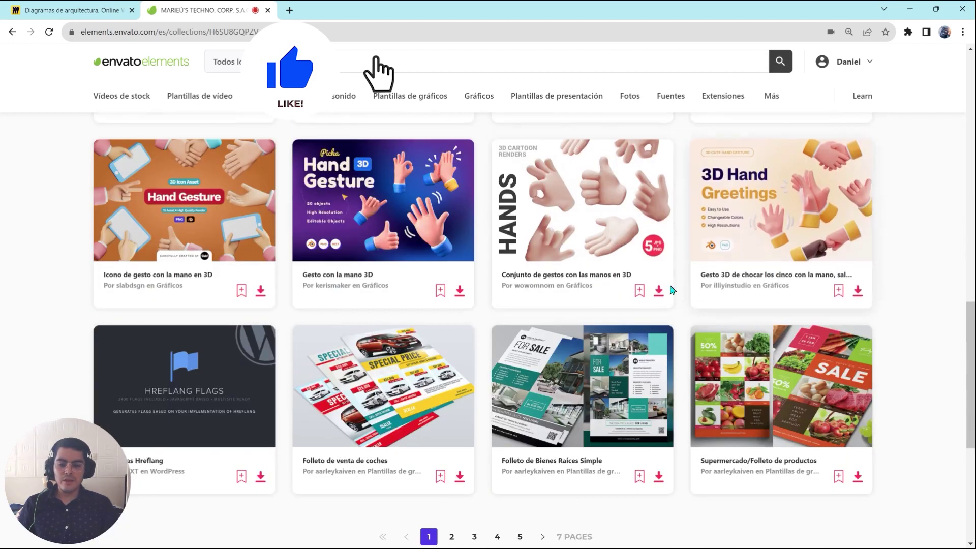
Step: Open the Folleto de Bienes Raíces Simple template page and scroll to its description
{"action": "left_click", "coordinate": [549, 392]}
{"action": "scroll", "coordinate": [551, 389], "scroll_direction": "down", "scroll_amount": 1}
{"action": "scroll", "coordinate": [552, 371], "scroll_direction": "down", "scroll_amount": 3}
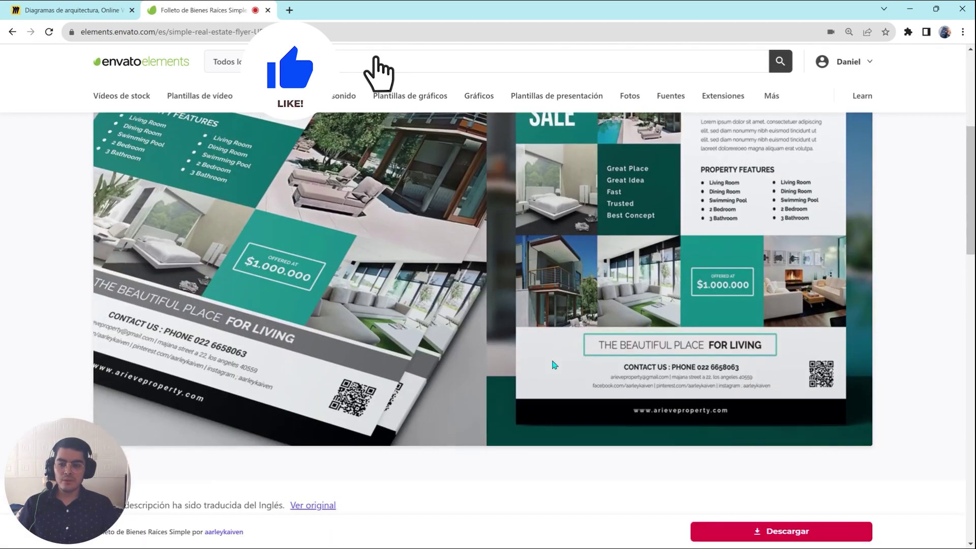
{"action": "scroll", "coordinate": [554, 363], "scroll_direction": "down", "scroll_amount": 2}
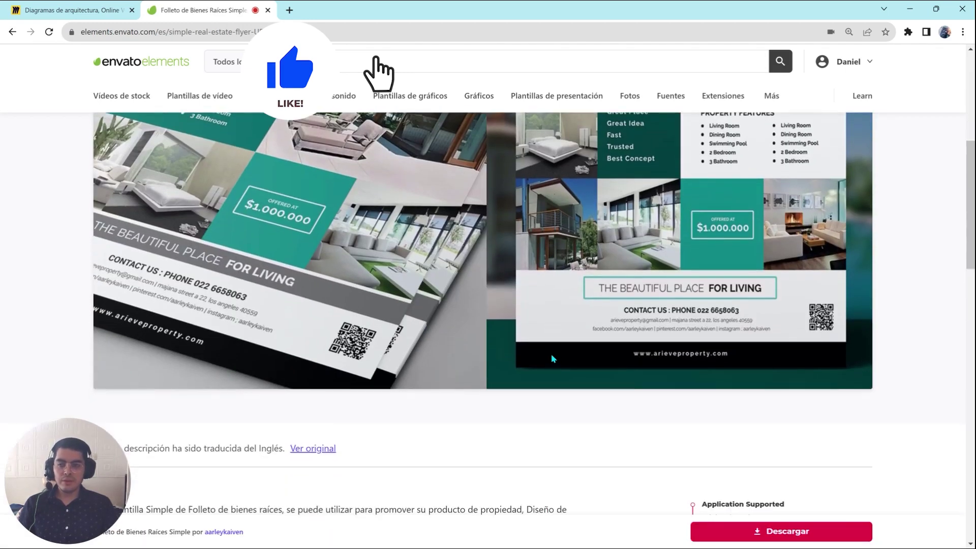
{"action": "scroll", "coordinate": [552, 355], "scroll_direction": "down", "scroll_amount": 2}
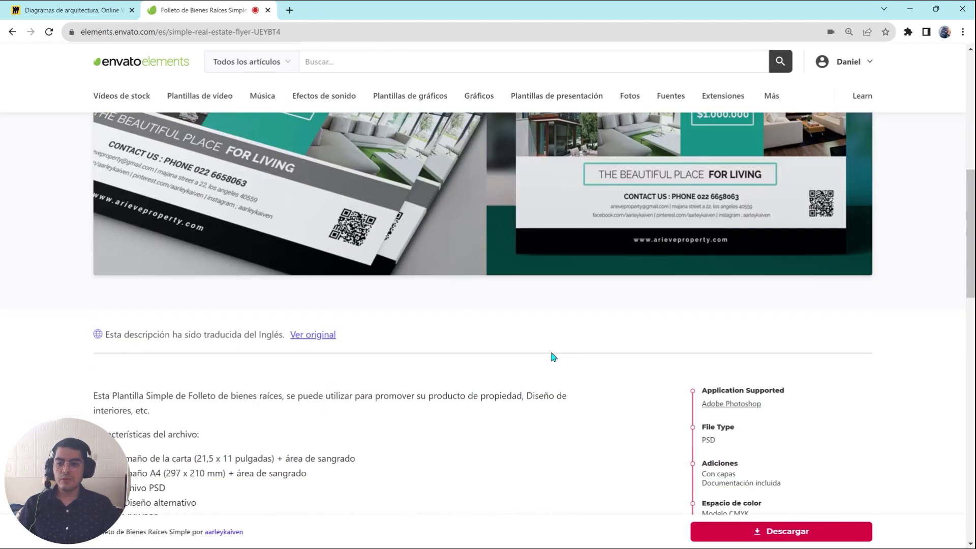
{"action": "scroll", "coordinate": [674, 194], "scroll_direction": "up", "scroll_amount": 1}
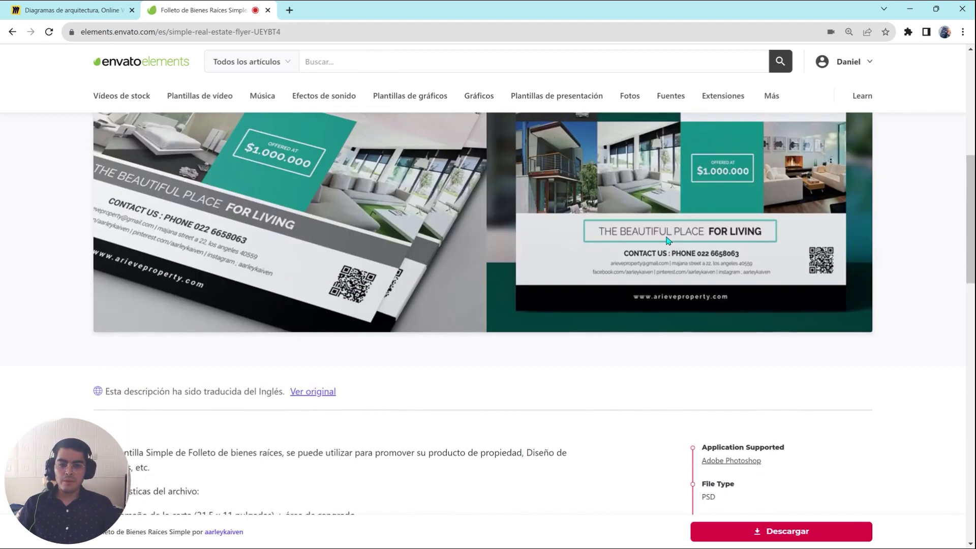
{"action": "scroll", "coordinate": [674, 194], "scroll_direction": "down", "scroll_amount": 2}
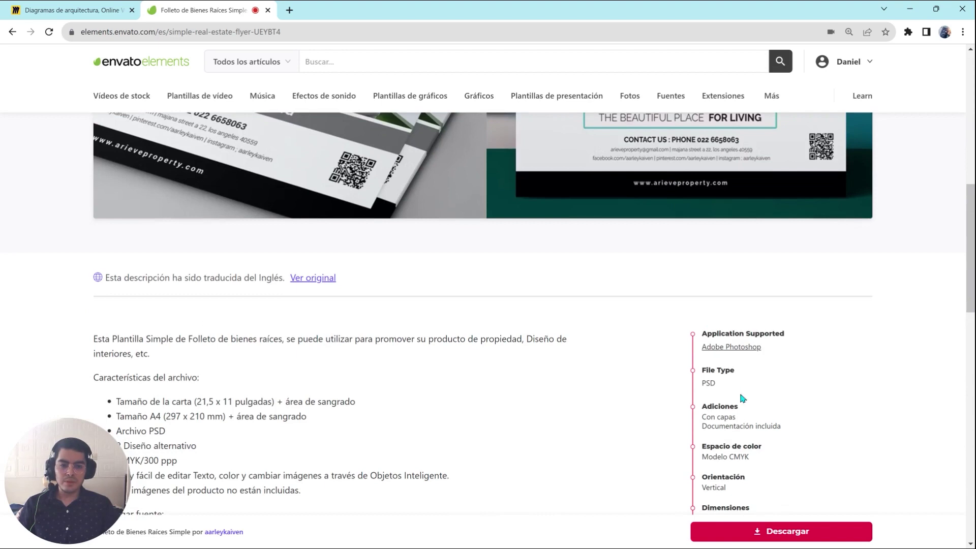
Step: Highlight the Adobe Photoshop supported-application line and the '2 Diseño alternativo' bullet
{"action": "triple_click", "coordinate": [705, 347]}
{"action": "scroll", "coordinate": [705, 350], "scroll_direction": "down", "scroll_amount": 1}
{"action": "scroll", "coordinate": [86, 336], "scroll_direction": "down", "scroll_amount": 1}
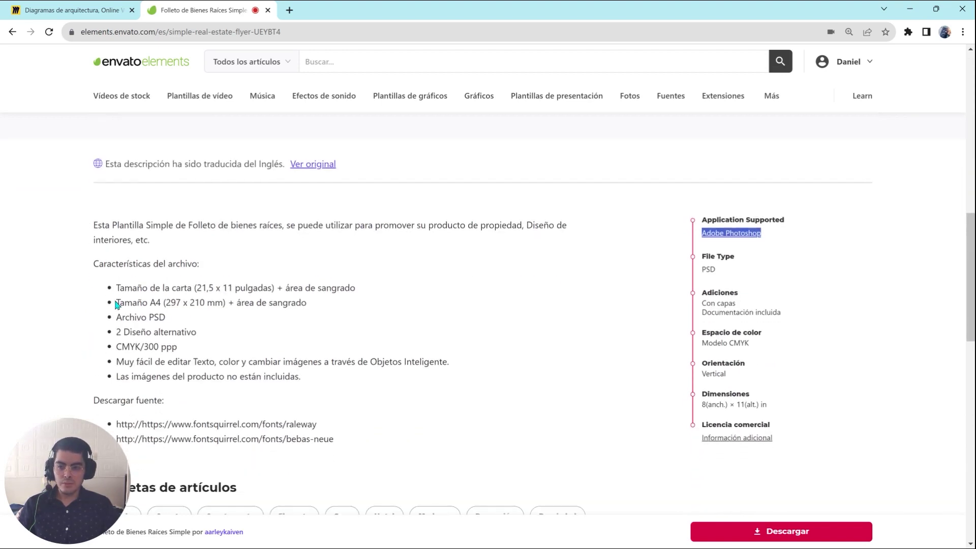
{"action": "left_click", "coordinate": [148, 304]}
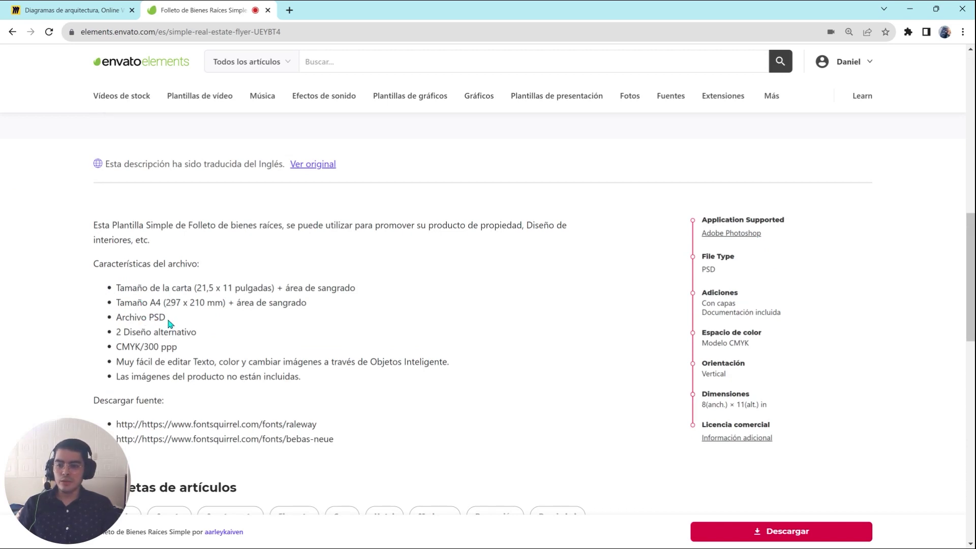
{"action": "left_click_drag", "start_coordinate": [116, 331], "coordinate": [193, 330]}
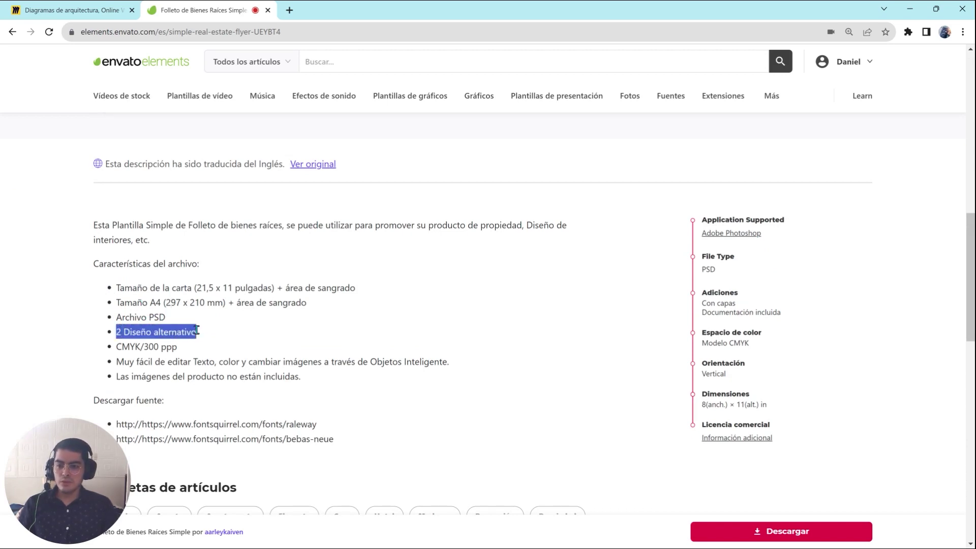
{"action": "scroll", "coordinate": [168, 406], "scroll_direction": "up", "scroll_amount": 10}
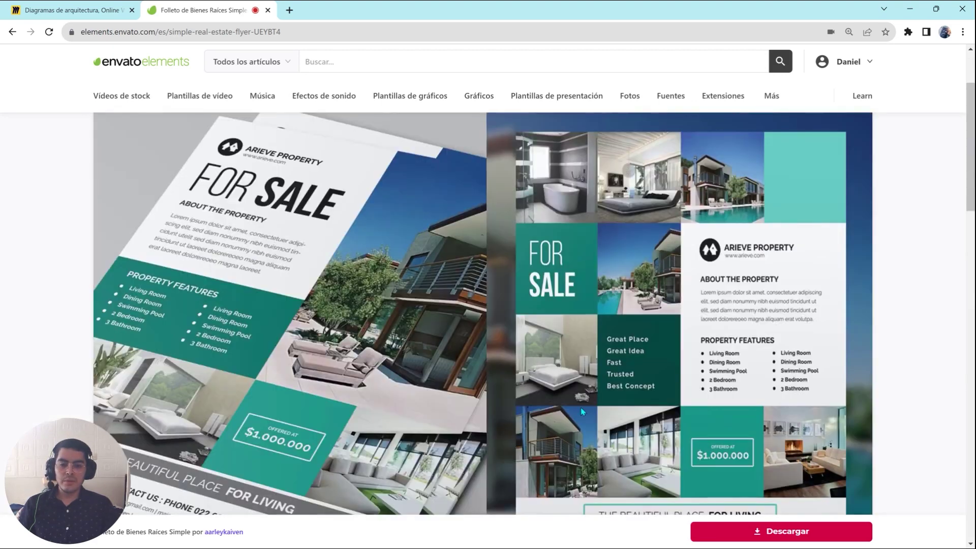
{"action": "scroll", "coordinate": [183, 320], "scroll_direction": "down", "scroll_amount": 10}
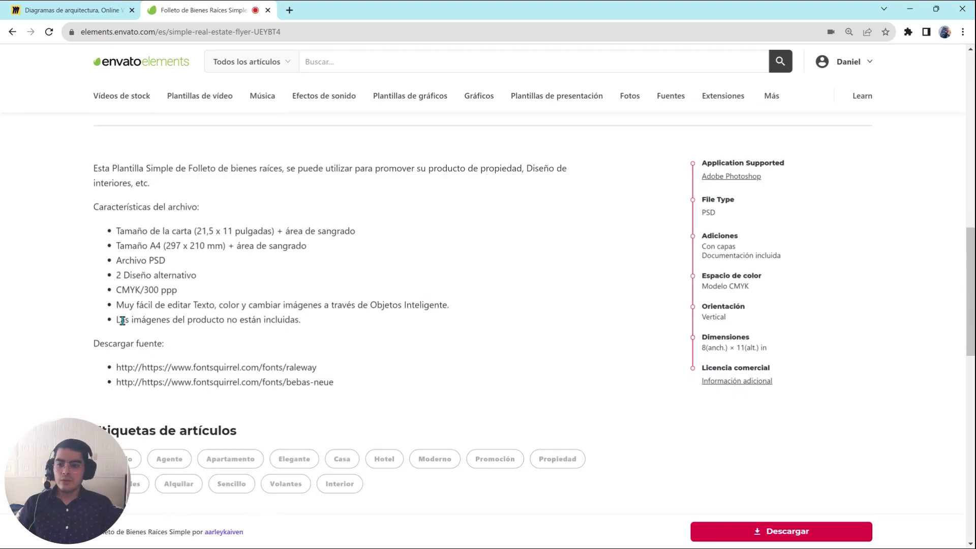
{"action": "scroll", "coordinate": [363, 274], "scroll_direction": "up", "scroll_amount": 3}
{"action": "scroll", "coordinate": [364, 274], "scroll_direction": "down", "scroll_amount": 3}
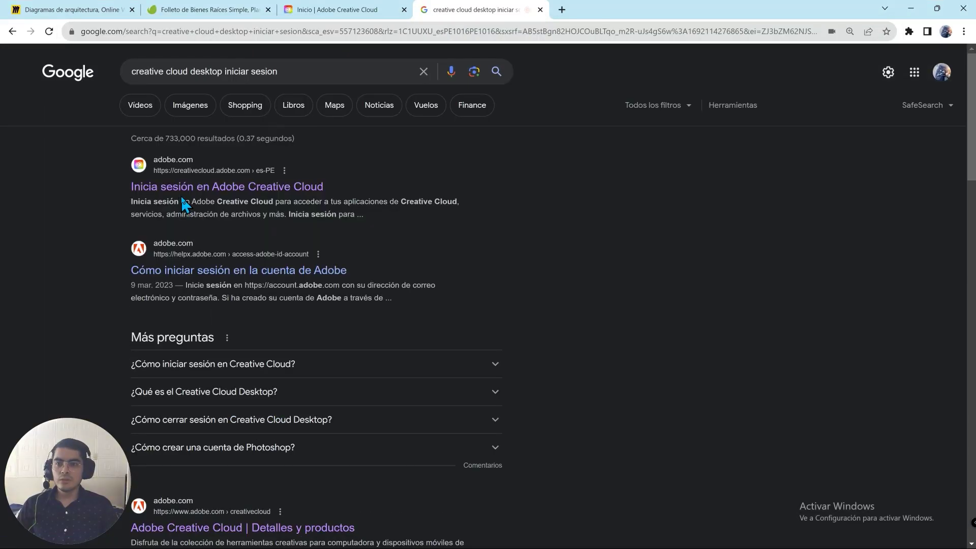
Step: Confirm Photoshop is up to date in Creative Cloud and open Catálogo WebSities - Fitness GYM.psd
{"action": "left_click", "coordinate": [540, 10]}
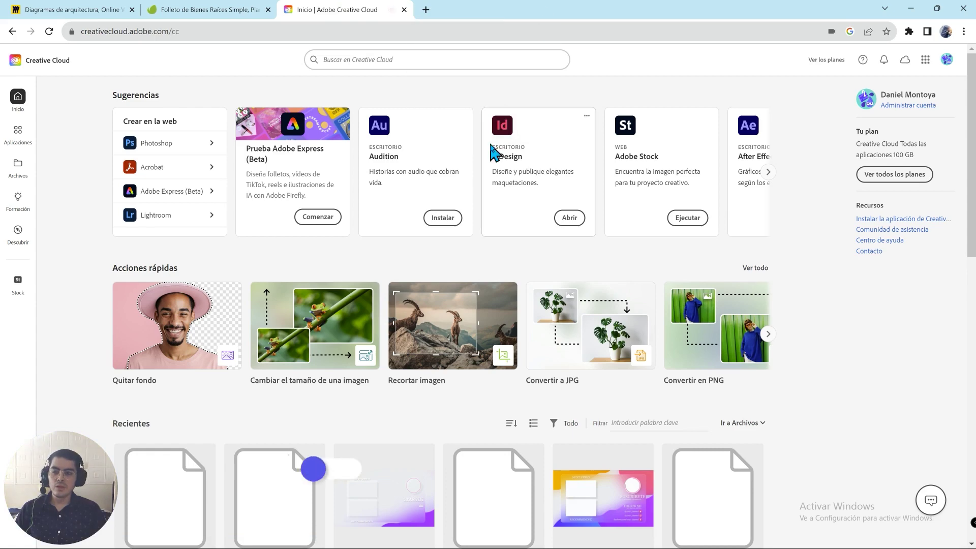
{"action": "left_click", "coordinate": [18, 135]}
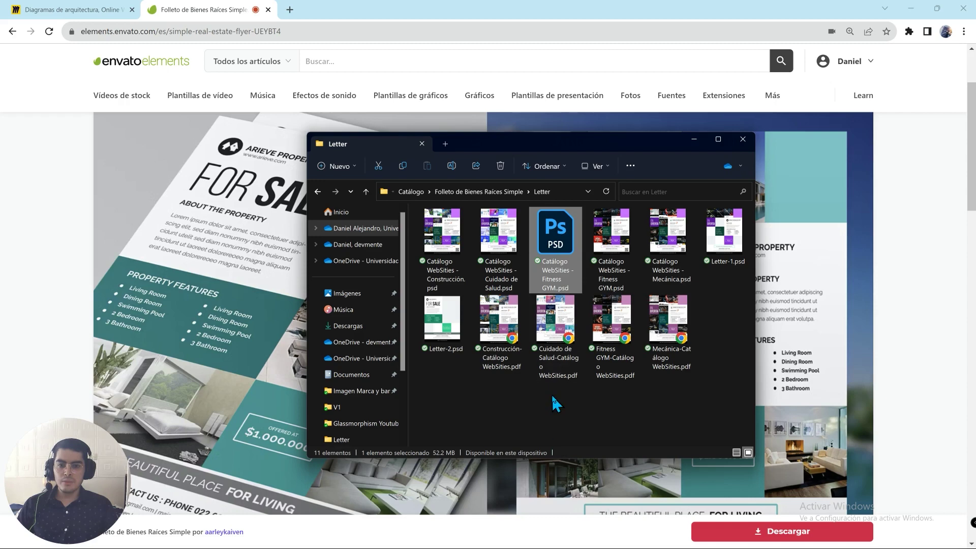
{"action": "double_click", "coordinate": [559, 249]}
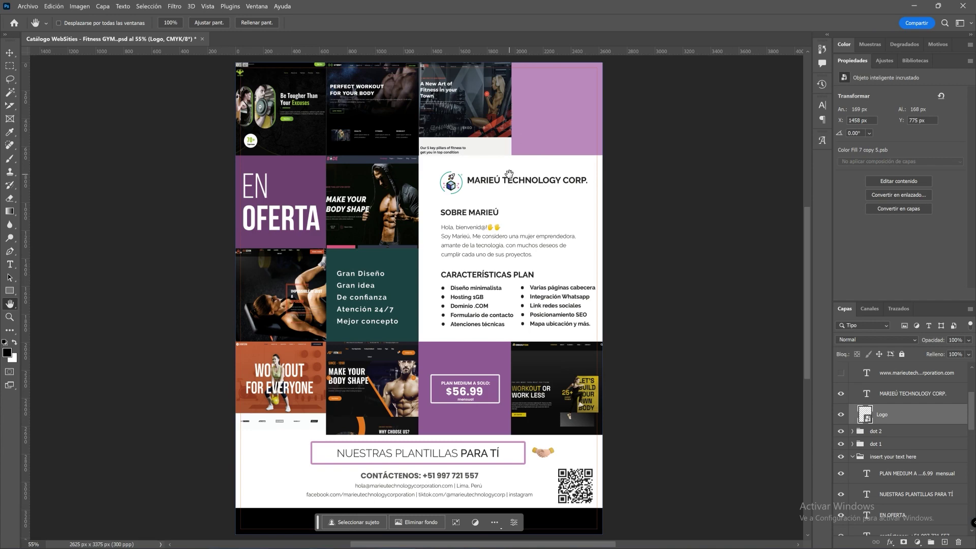
Step: Zoom into the logo heading and copy the website URL from Chrome's address bar
{"action": "scroll", "coordinate": [529, 165], "scroll_direction": "up", "scroll_amount": 1, "text": "alt"}
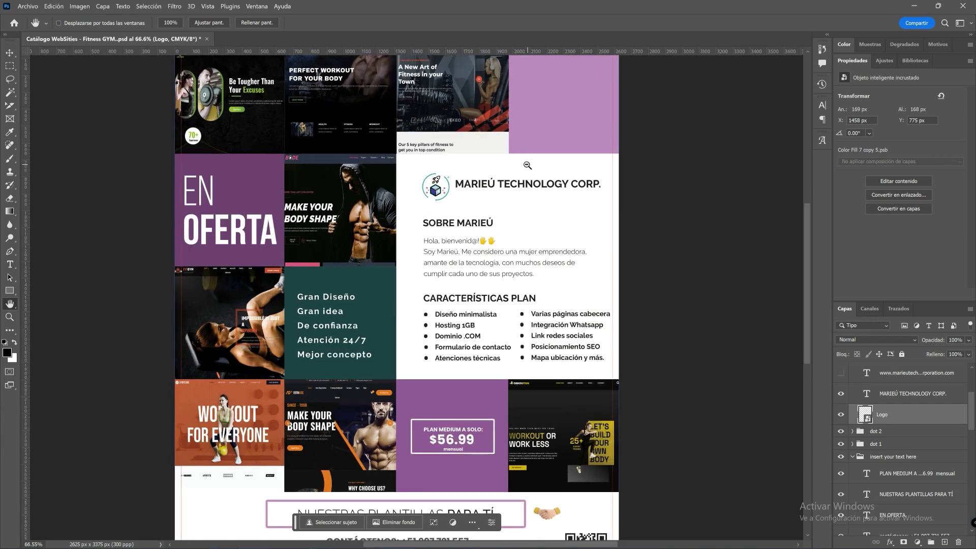
{"action": "scroll", "coordinate": [523, 163], "scroll_direction": "up", "scroll_amount": 1, "text": "alt"}
{"action": "scroll", "coordinate": [524, 165], "scroll_direction": "up", "scroll_amount": 1, "text": "alt"}
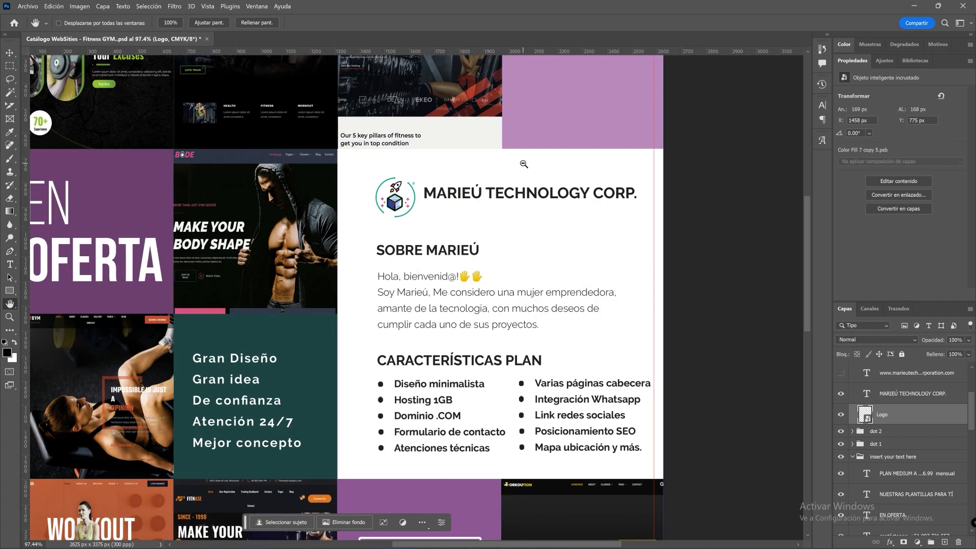
{"action": "scroll", "coordinate": [514, 192], "scroll_direction": "up", "scroll_amount": 1, "text": "alt"}
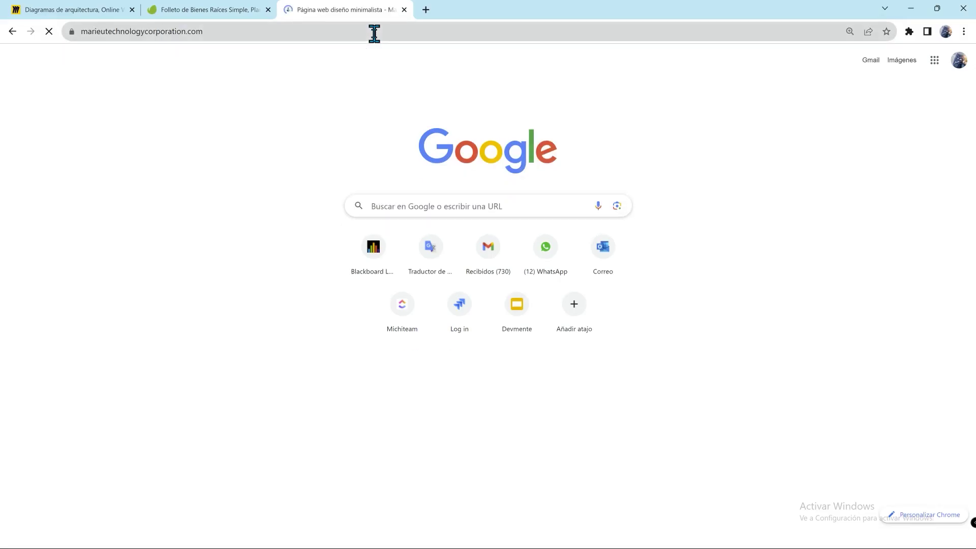
{"action": "left_click", "coordinate": [274, 37]}
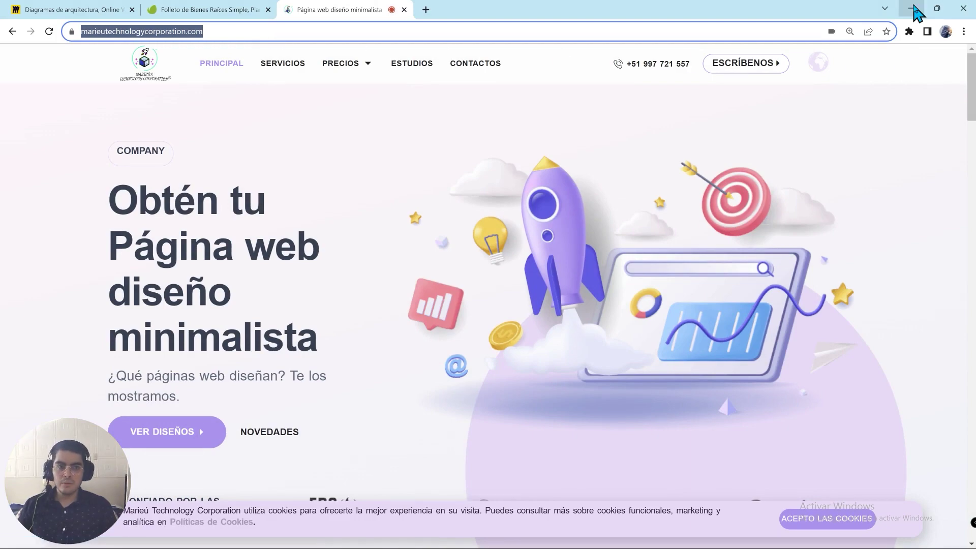
{"action": "left_click", "coordinate": [910, 8]}
{"action": "scroll", "coordinate": [356, 209], "scroll_direction": "up", "scroll_amount": 5}
{"action": "left_click", "coordinate": [870, 418]}
{"action": "key", "text": "Delete"}
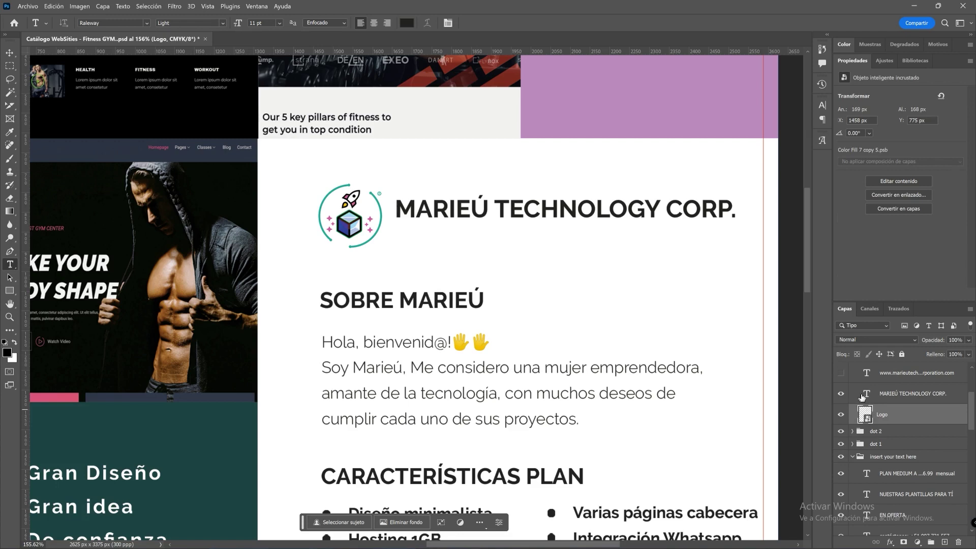
{"action": "left_click", "coordinate": [841, 373]}
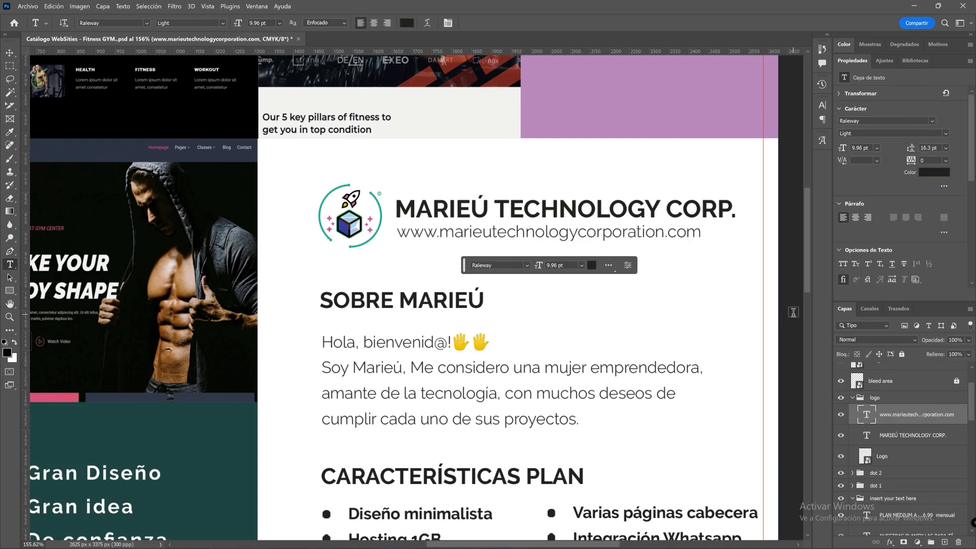
{"action": "scroll", "coordinate": [333, 188], "scroll_direction": "down", "scroll_amount": 4}
{"action": "scroll", "coordinate": [547, 539], "scroll_direction": "down", "scroll_amount": 3}
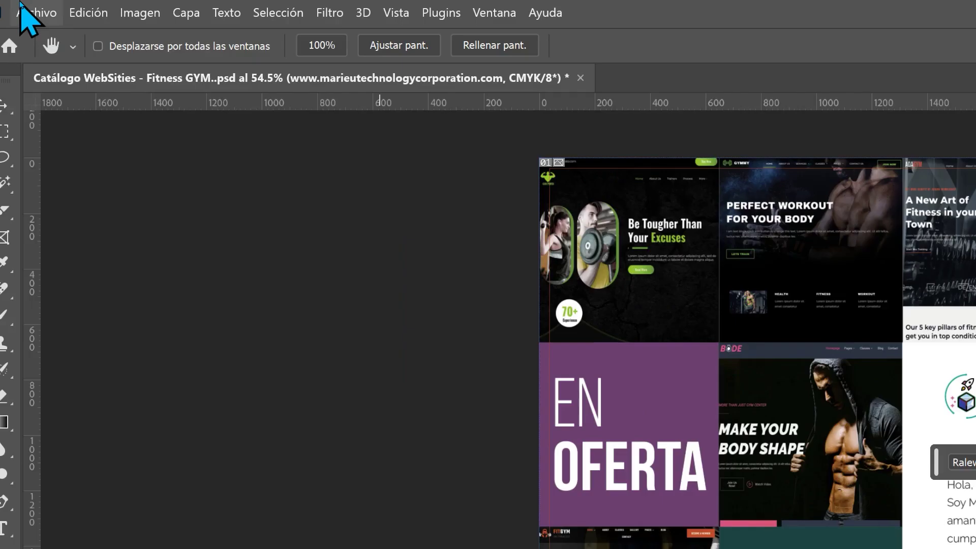
Step: Set up a multi-page PDF Presentation of the open flyer via File > Automate
{"action": "left_click", "coordinate": [23, 7]}
{"action": "mouse_move", "coordinate": [84, 442]}
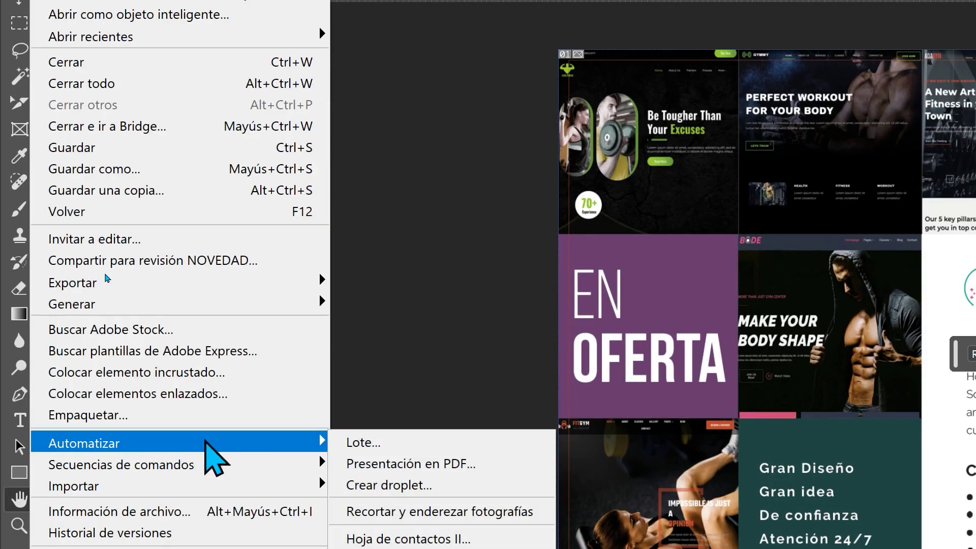
{"action": "left_click", "coordinate": [399, 462]}
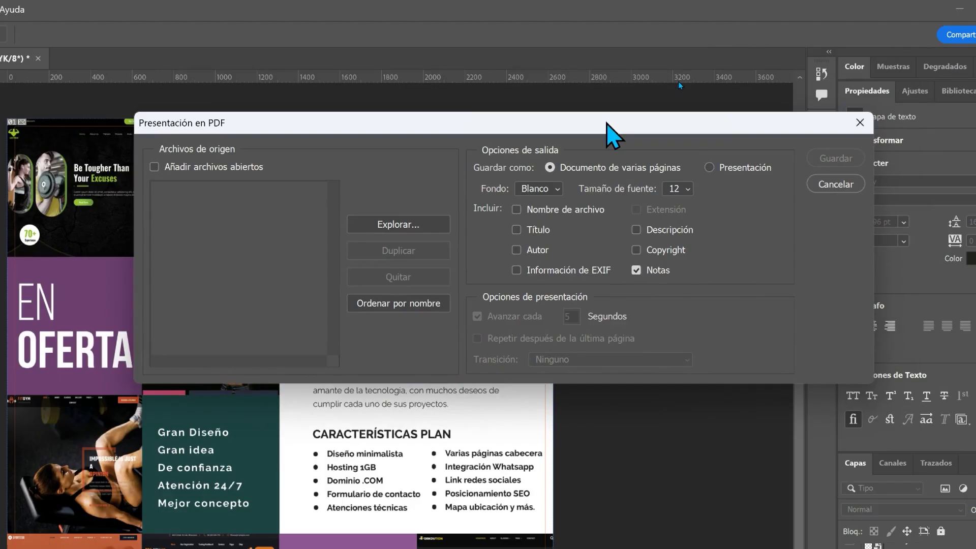
{"action": "left_click", "coordinate": [154, 166]}
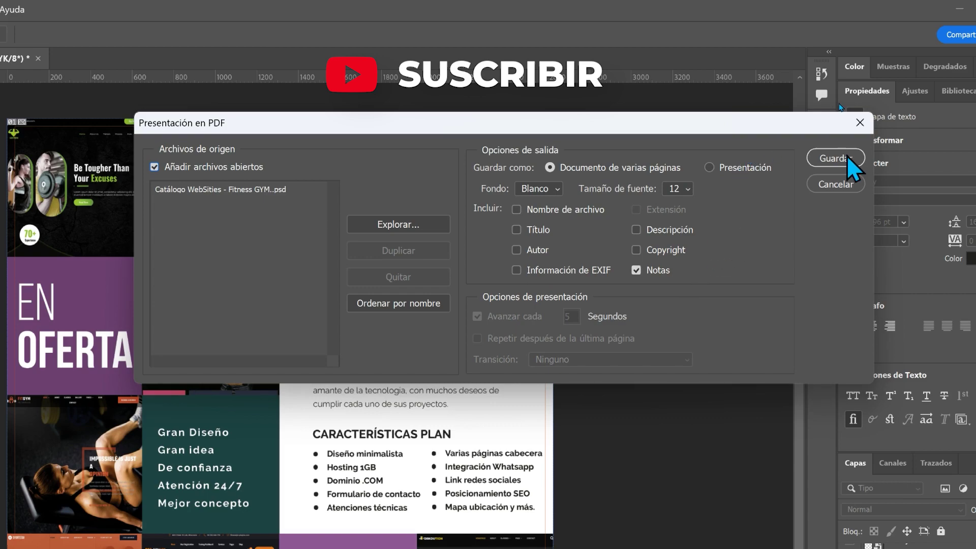
{"action": "left_click", "coordinate": [838, 158]}
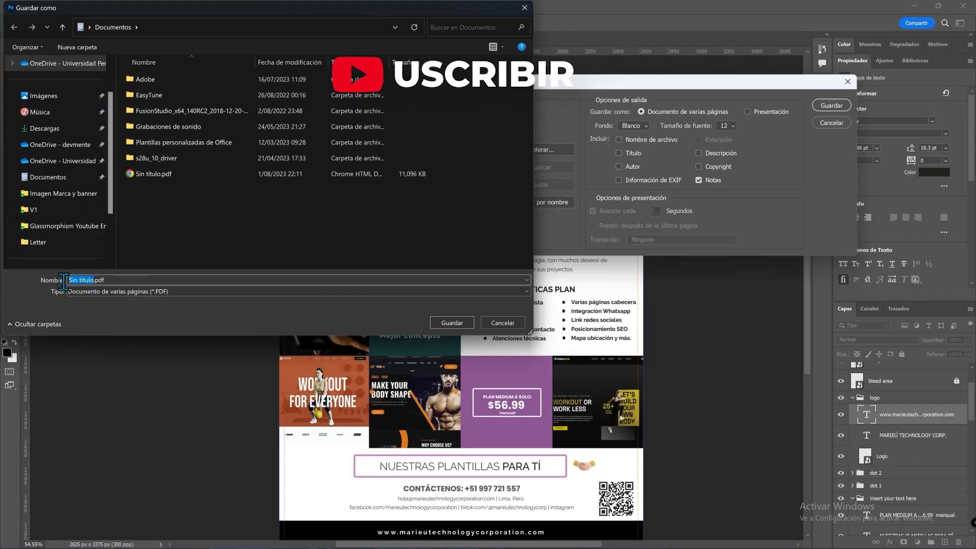
Step: Save the PDF as Catálogo GYM.pdf in Documentos with the Impresión de alta calidad preset
{"action": "type", "text": "Cat"}
{"action": "key", "text": "Return"}
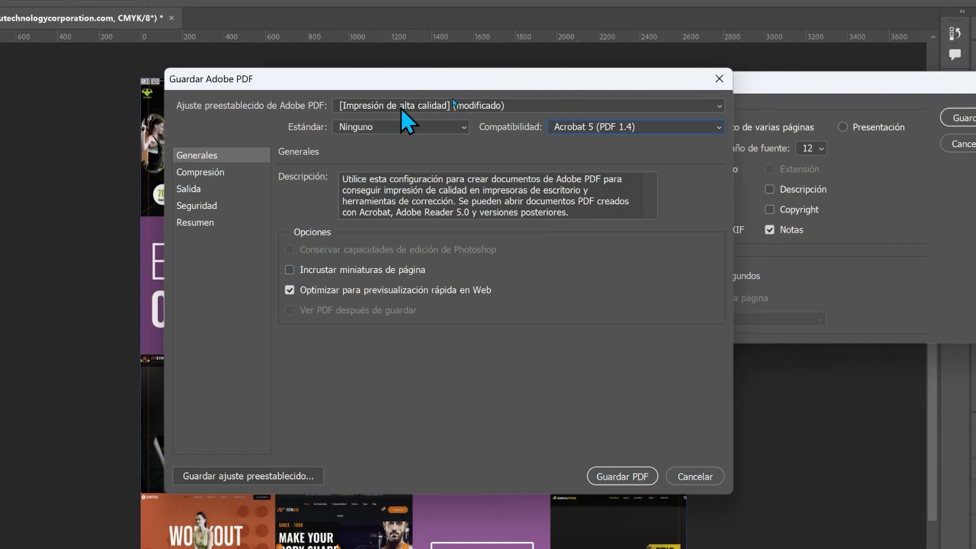
{"action": "left_click", "coordinate": [391, 105]}
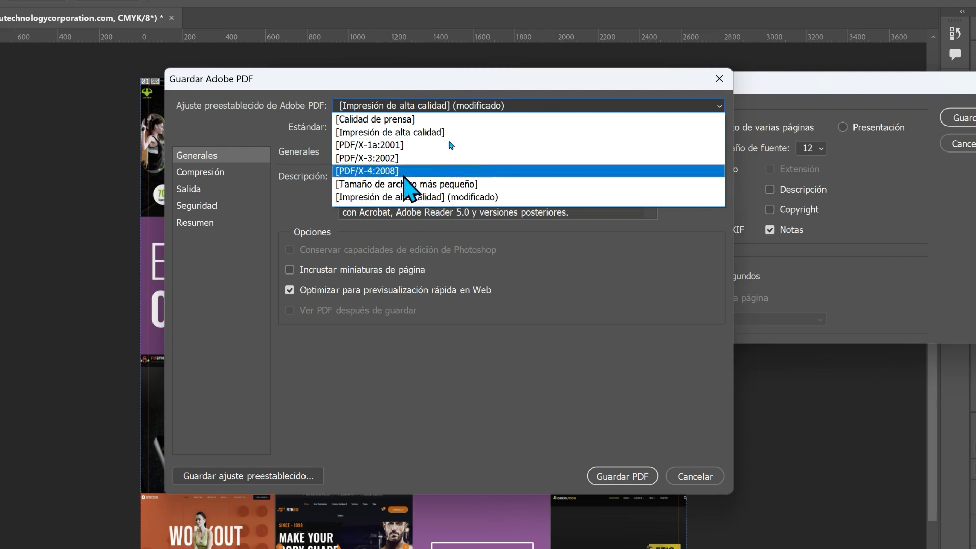
{"action": "left_click", "coordinate": [625, 478]}
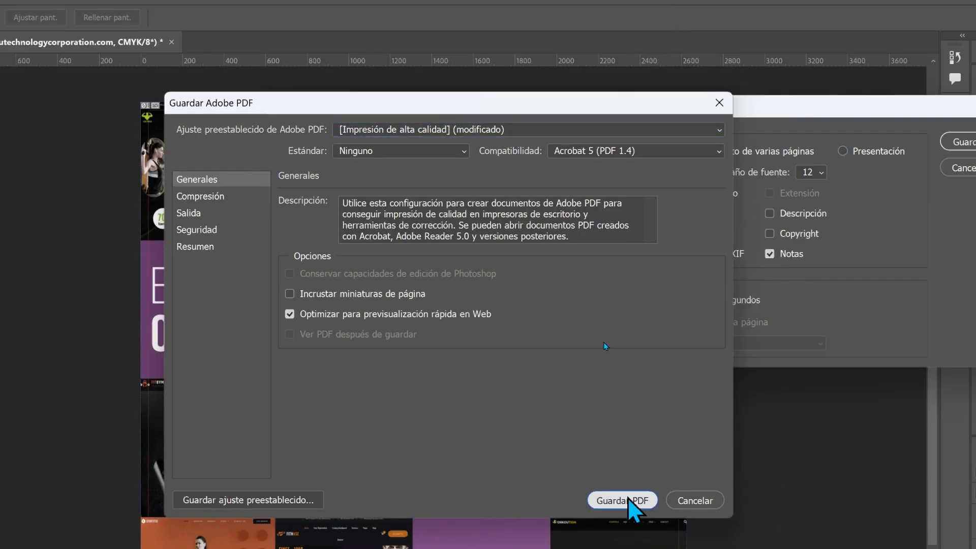
{"action": "left_click", "coordinate": [622, 500]}
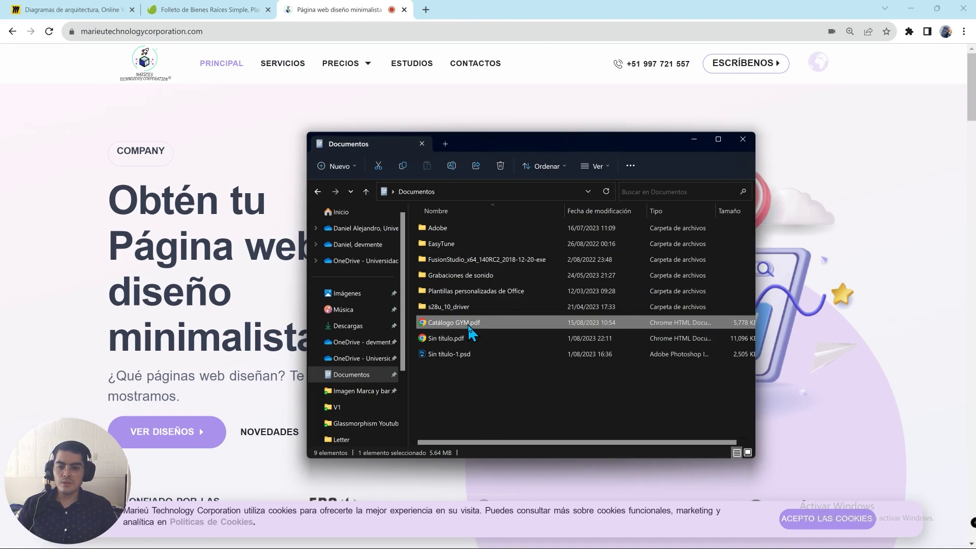
Step: Open Catálogo GYM.pdf in Chrome's PDF viewer and zoom into the Sobre Marieú section
{"action": "double_click", "coordinate": [469, 329]}
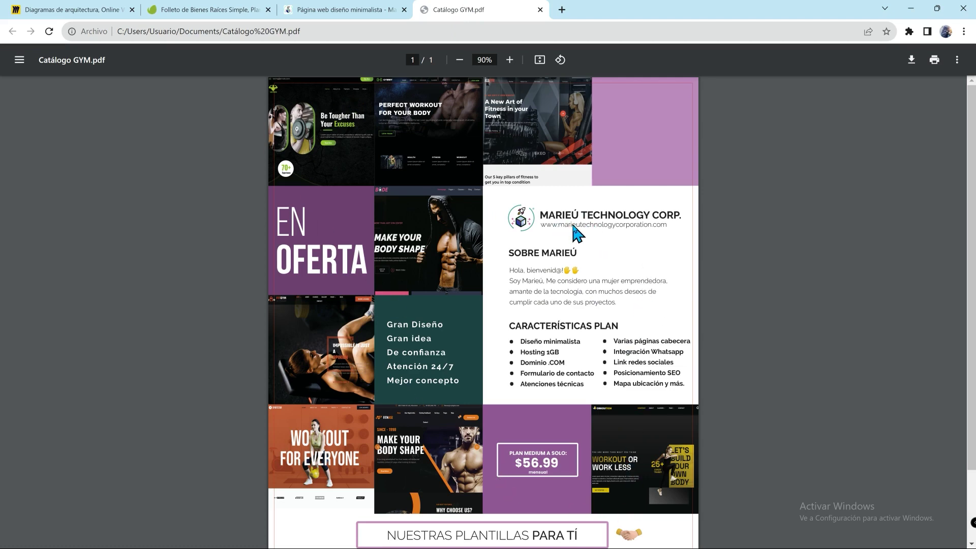
{"action": "scroll", "coordinate": [574, 234], "scroll_direction": "up", "scroll_amount": 2}
{"action": "scroll", "coordinate": [616, 273], "scroll_direction": "up", "scroll_amount": 3}
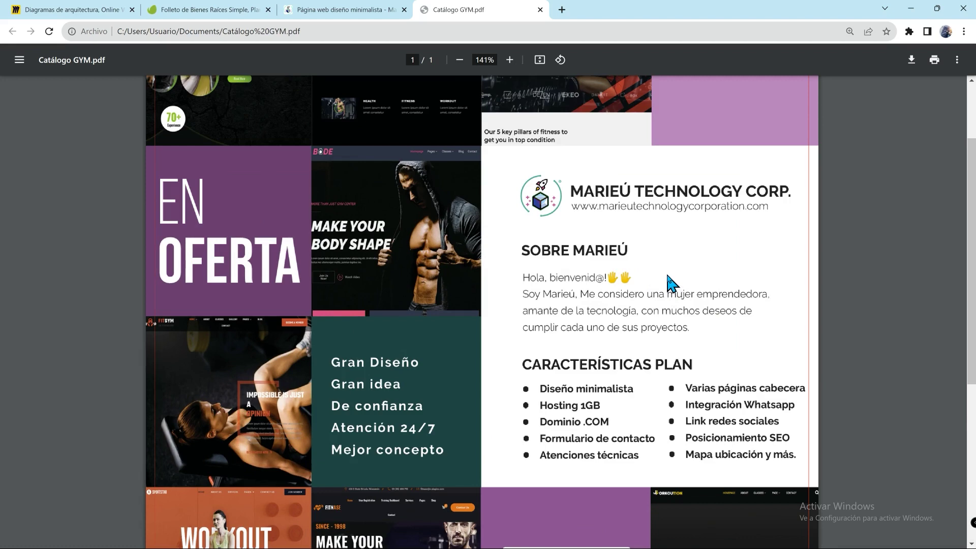
{"action": "scroll", "coordinate": [670, 283], "scroll_direction": "up", "scroll_amount": 1}
{"action": "scroll", "coordinate": [656, 283], "scroll_direction": "up", "scroll_amount": 2}
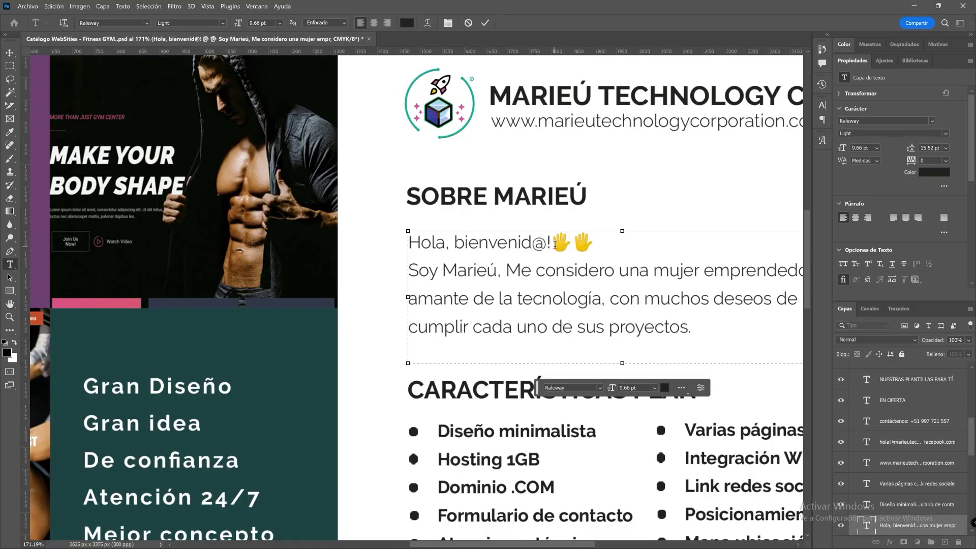
Step: Delete the two hand emojis after 'Hola, bienvenid@!' and check the greeting's font
{"action": "left_click_drag", "start_coordinate": [555, 244], "coordinate": [594, 244]}
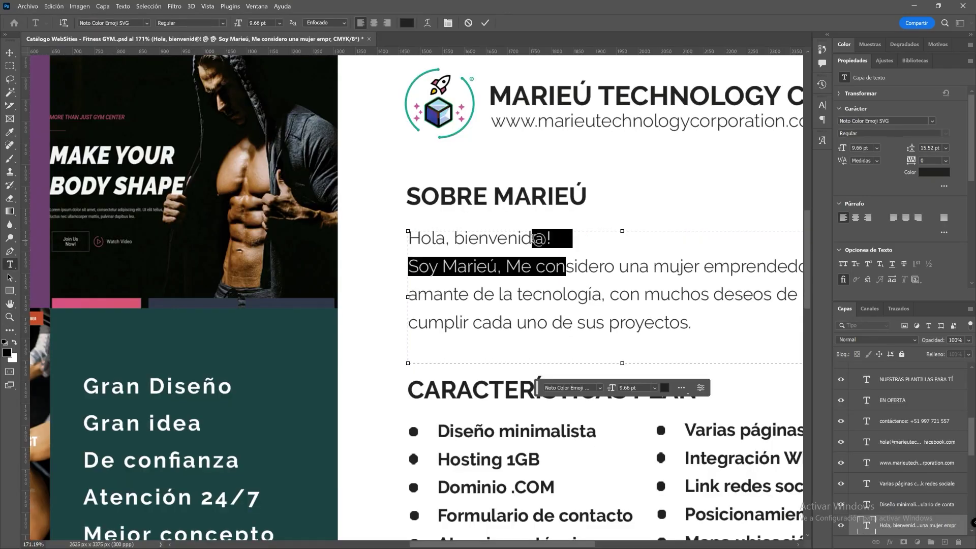
{"action": "key", "text": "BackSpace"}
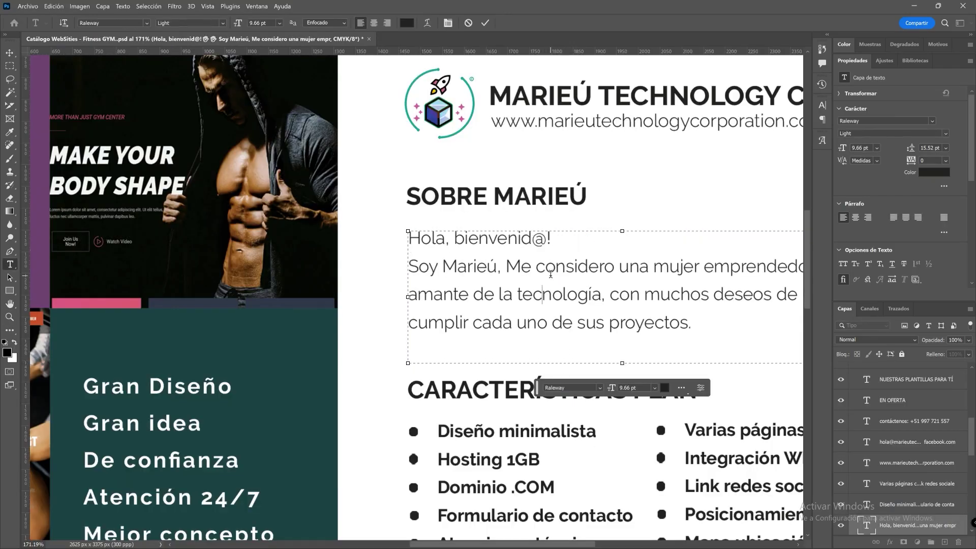
{"action": "left_click_drag", "start_coordinate": [545, 267], "coordinate": [517, 238]}
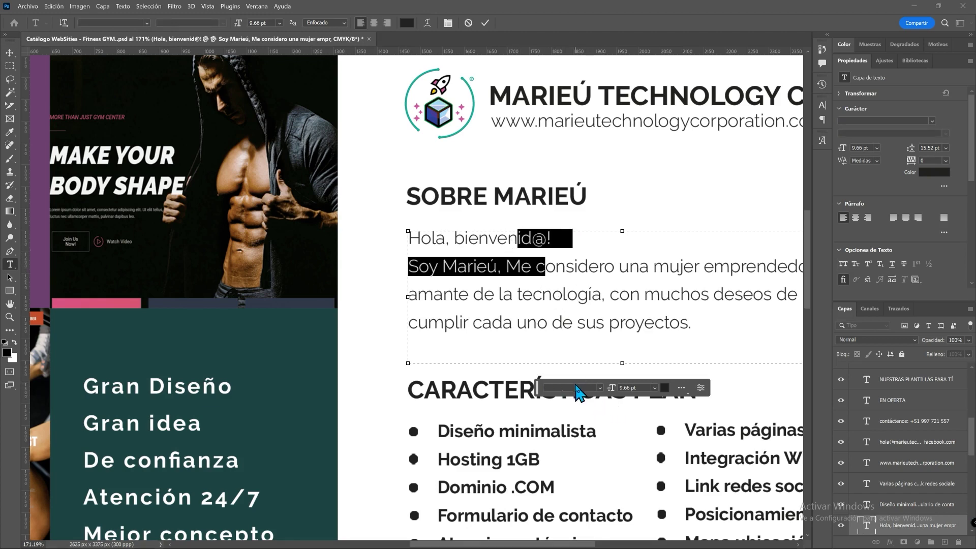
{"action": "left_click", "coordinate": [577, 267]}
Step: Finish the text edit, zoom out, and show the waving-hand emoji beside SOBRE MARIEÚ
{"action": "left_click_drag", "start_coordinate": [807, 300], "coordinate": [807, 286]}
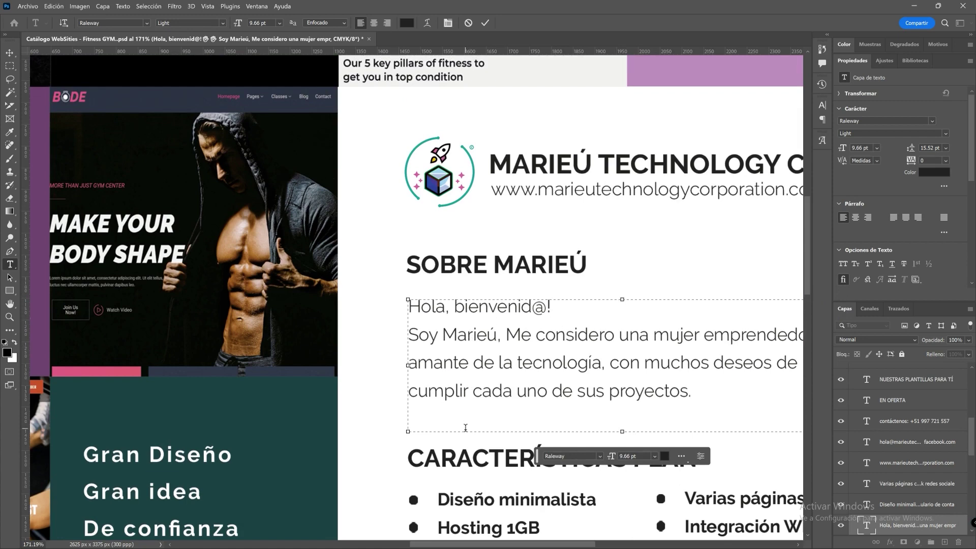
{"action": "key", "text": "Escape"}
{"action": "key", "text": "v"}
{"action": "key", "text": "ctrl+0"}
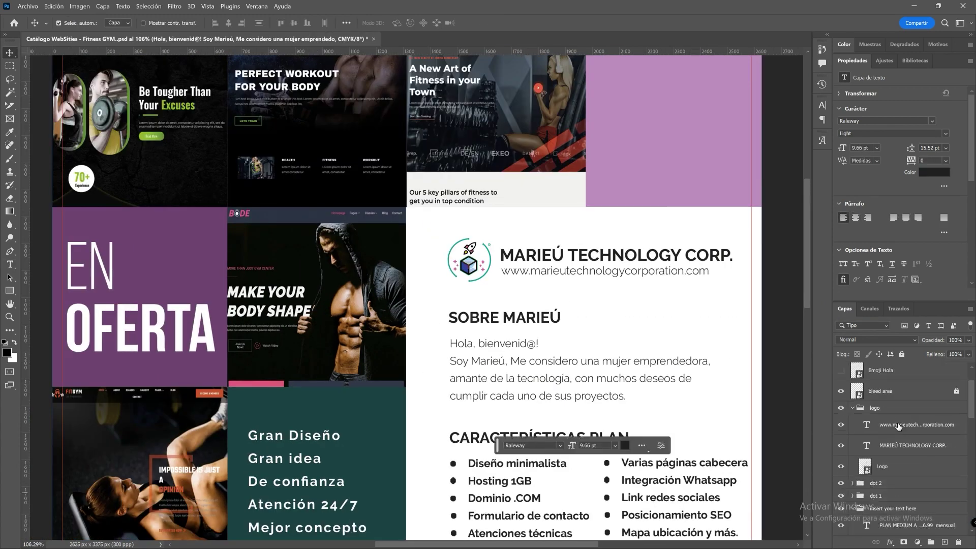
{"action": "left_click", "coordinate": [840, 414]}
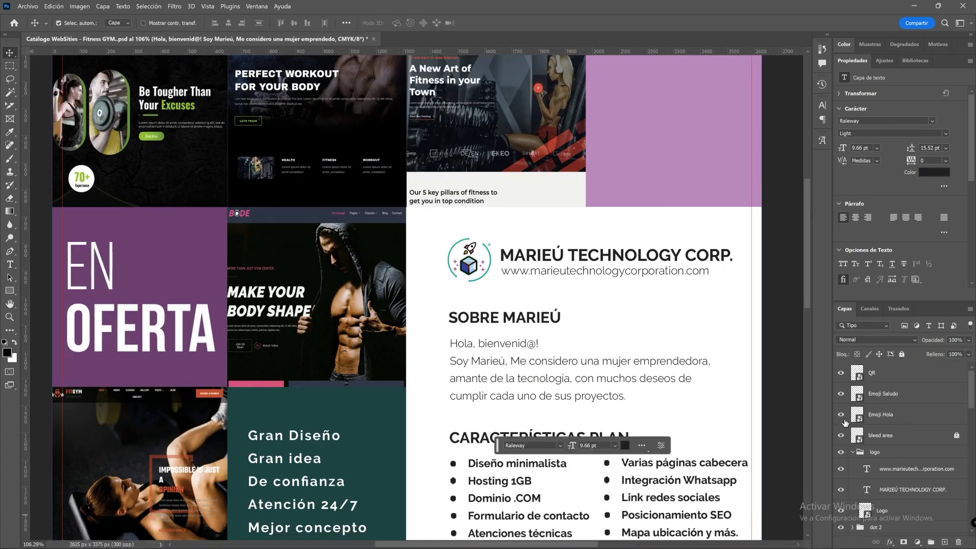
Step: Return to the Envato collection in Chrome and open the 3D Hand Greetings asset page
{"action": "mouse_move", "coordinate": [343, 537]}
{"action": "left_click", "coordinate": [245, 488]}
{"action": "left_click", "coordinate": [203, 9]}
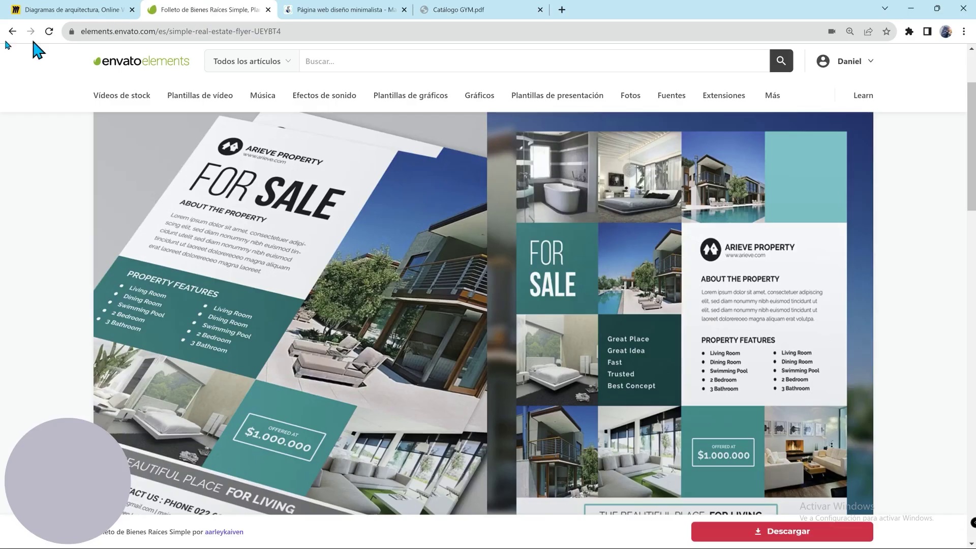
{"action": "left_click", "coordinate": [12, 31]}
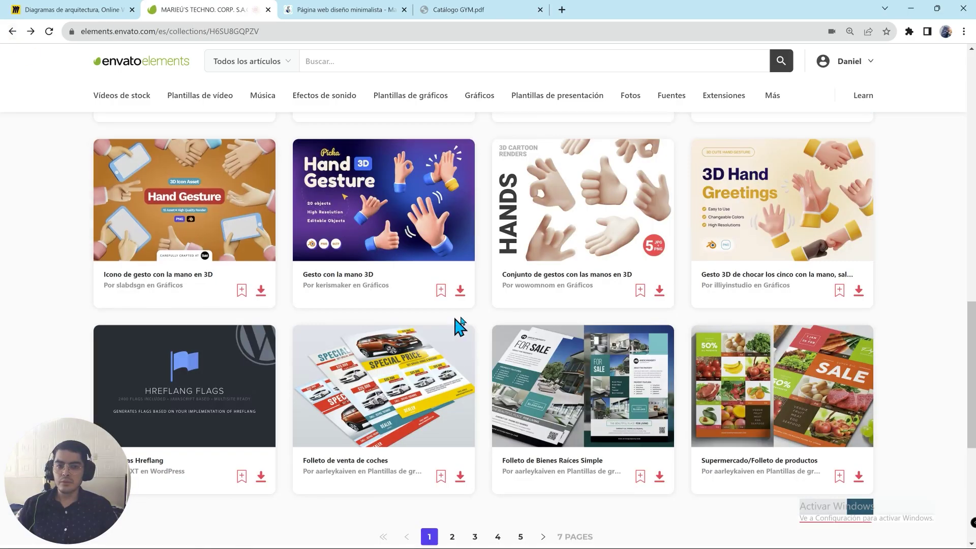
{"action": "scroll", "coordinate": [470, 321], "scroll_direction": "up", "scroll_amount": 3}
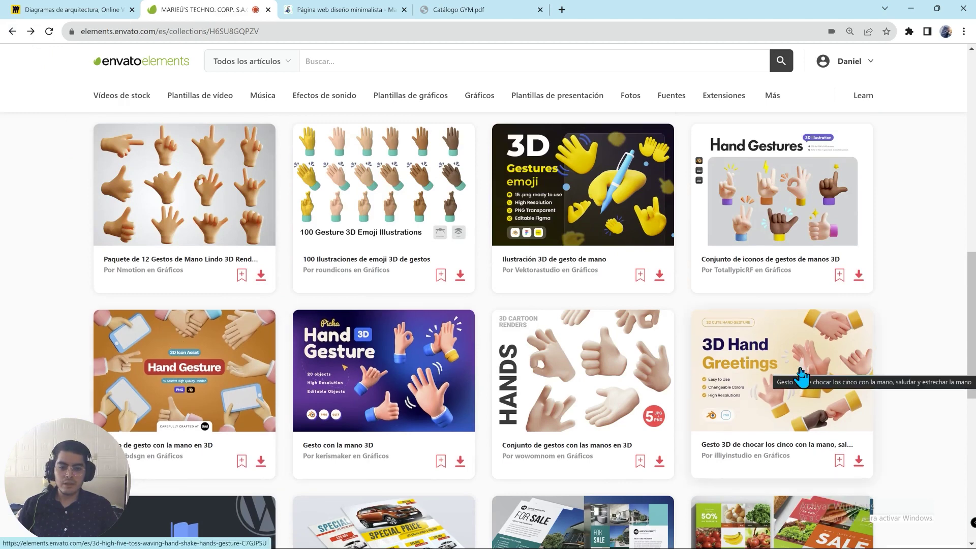
{"action": "left_click", "coordinate": [799, 375]}
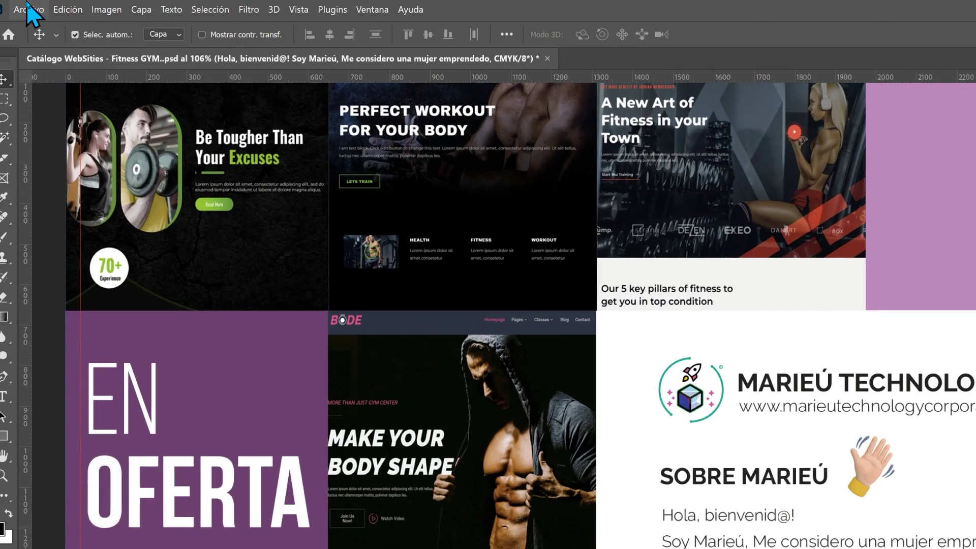
Step: Export the open flyer as a PDF Presentation named Catálogo GYM2.pdf in Documentos
{"action": "left_click", "coordinate": [28, 7]}
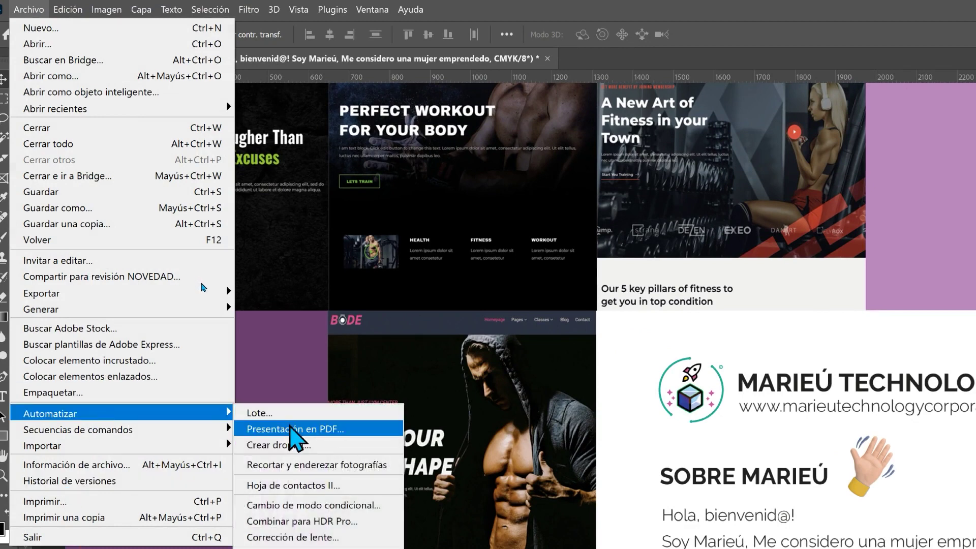
{"action": "left_click", "coordinate": [289, 429]}
{"action": "left_click", "coordinate": [84, 166]}
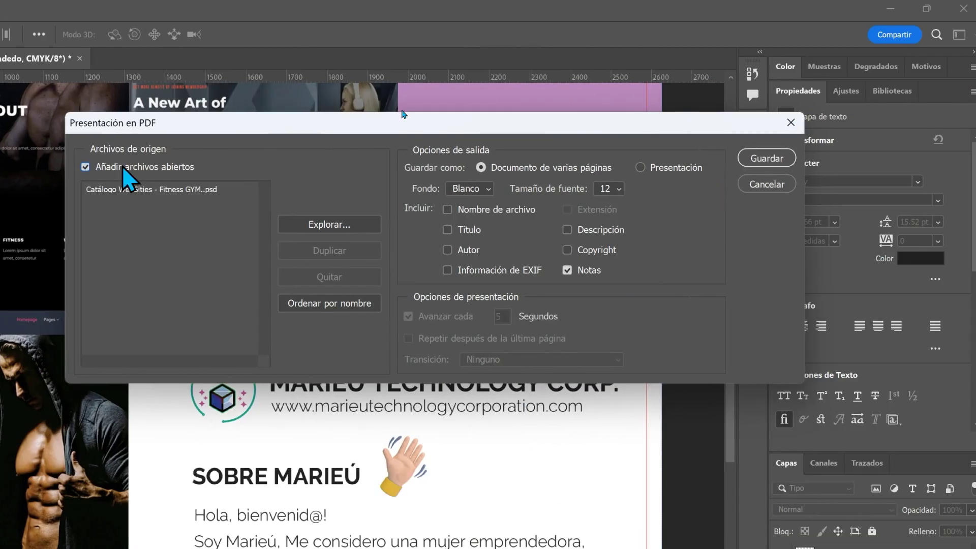
{"action": "left_click", "coordinate": [778, 155]}
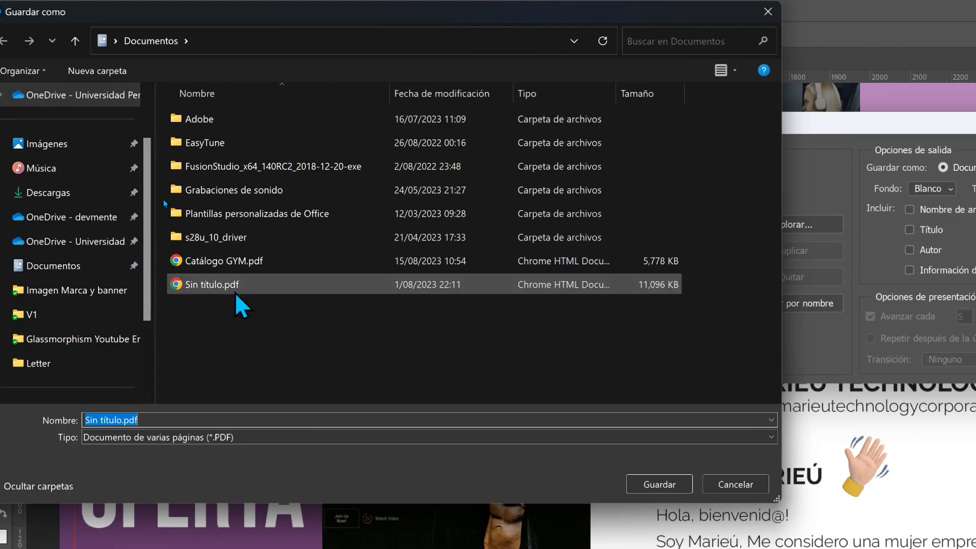
{"action": "left_click", "coordinate": [234, 261]}
{"action": "left_click", "coordinate": [145, 420]}
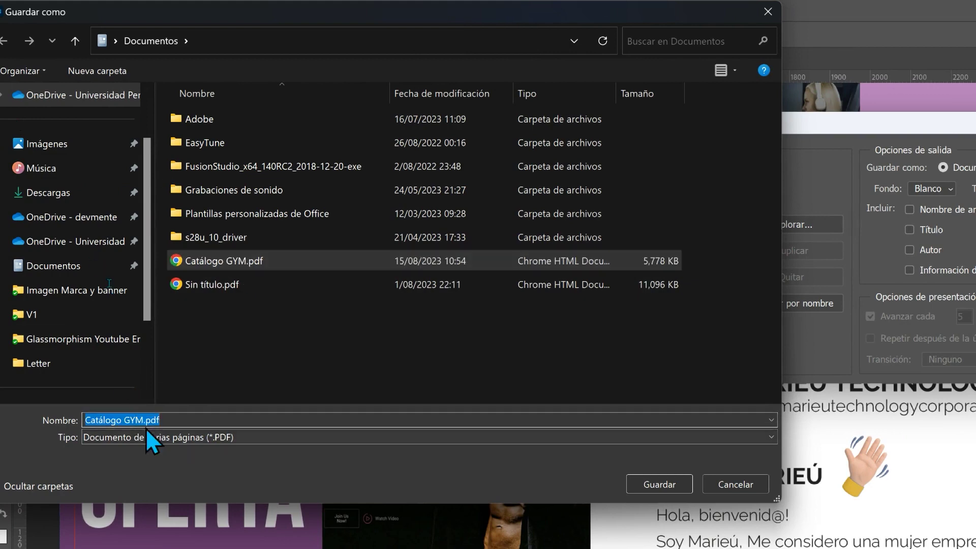
{"action": "key", "text": "Return"}
{"action": "left_click", "coordinate": [613, 349]}
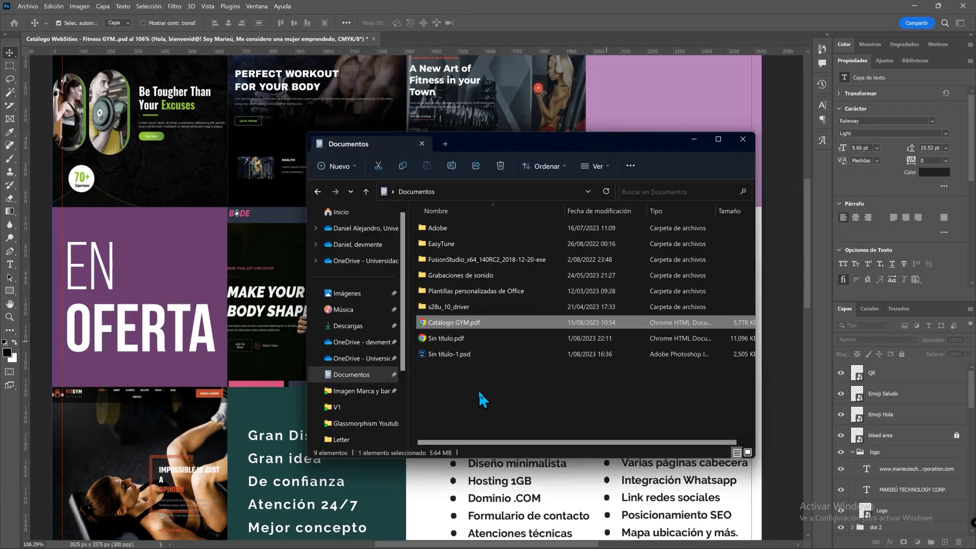
{"action": "left_click", "coordinate": [478, 389]}
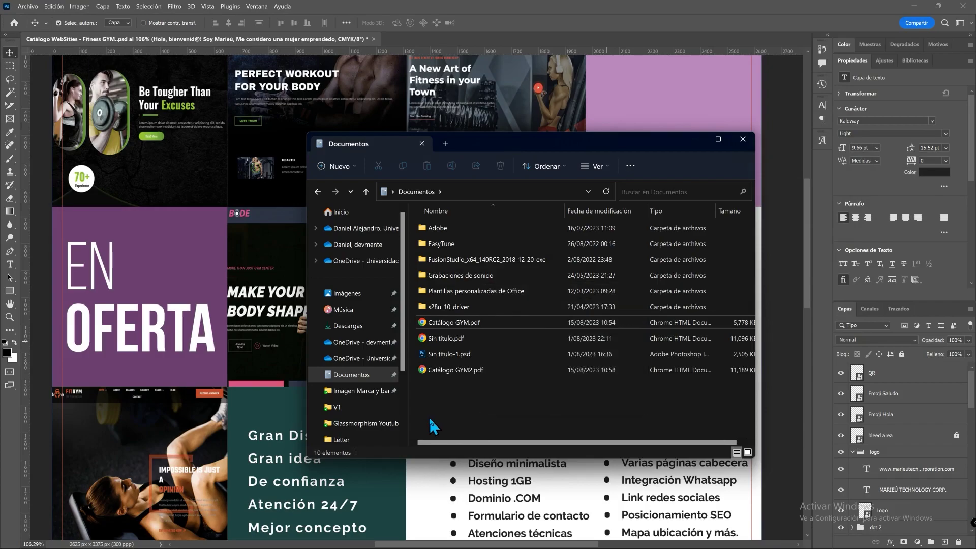
Step: Open Catálogo GYM2.pdf in Chrome, scroll through it, and follow the company website link
{"action": "double_click", "coordinate": [472, 371]}
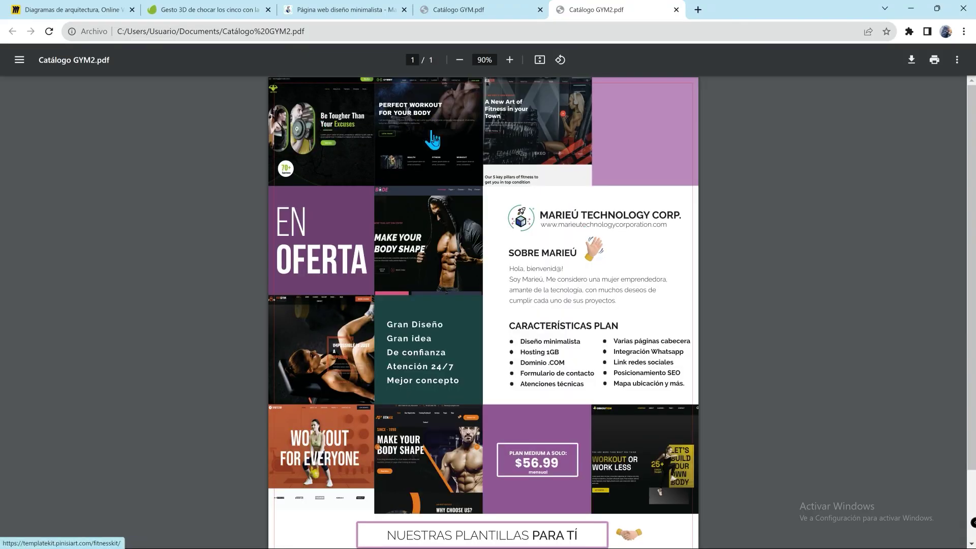
{"action": "scroll", "coordinate": [538, 412], "scroll_direction": "down", "scroll_amount": 2}
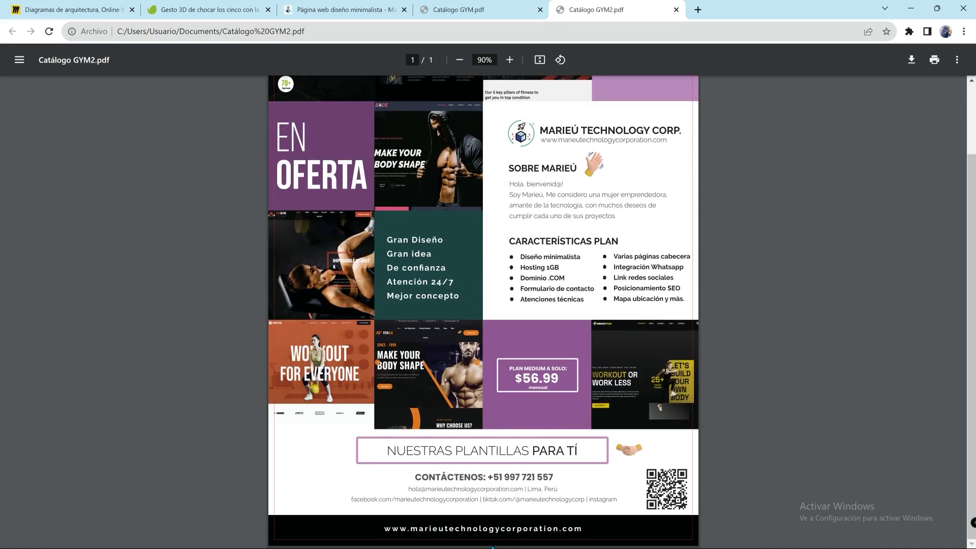
{"action": "scroll", "coordinate": [424, 284], "scroll_direction": "up", "scroll_amount": 2}
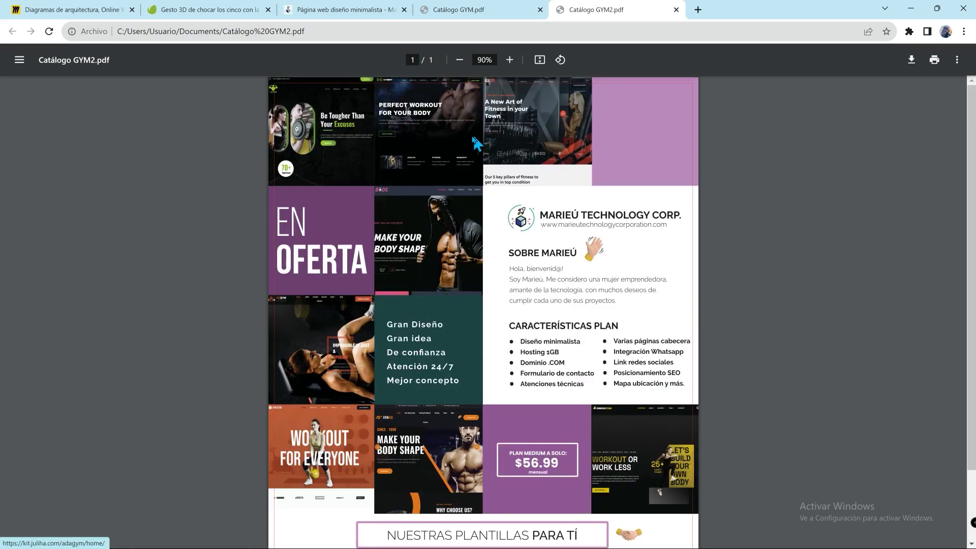
{"action": "scroll", "coordinate": [427, 356], "scroll_direction": "up", "scroll_amount": 5, "text": "ctrl"}
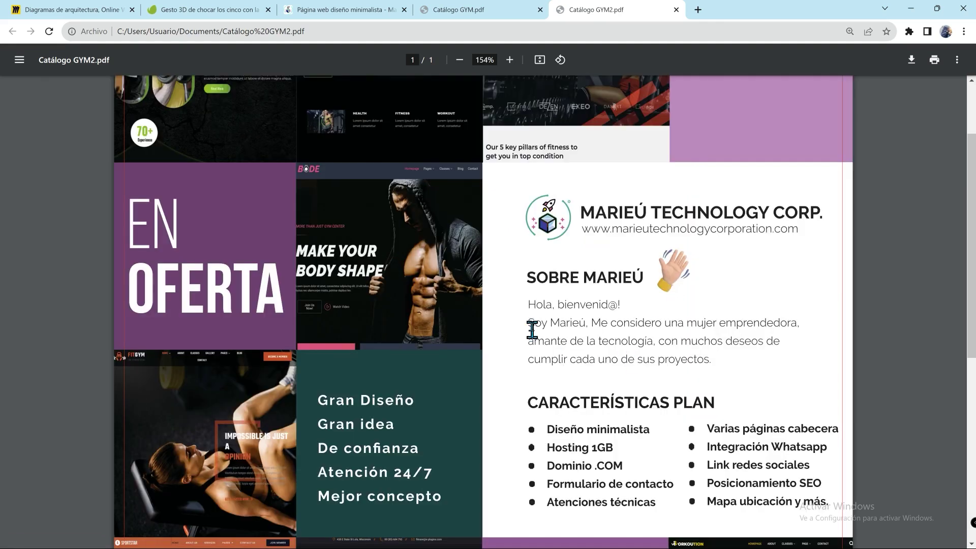
{"action": "left_click", "coordinate": [699, 232]}
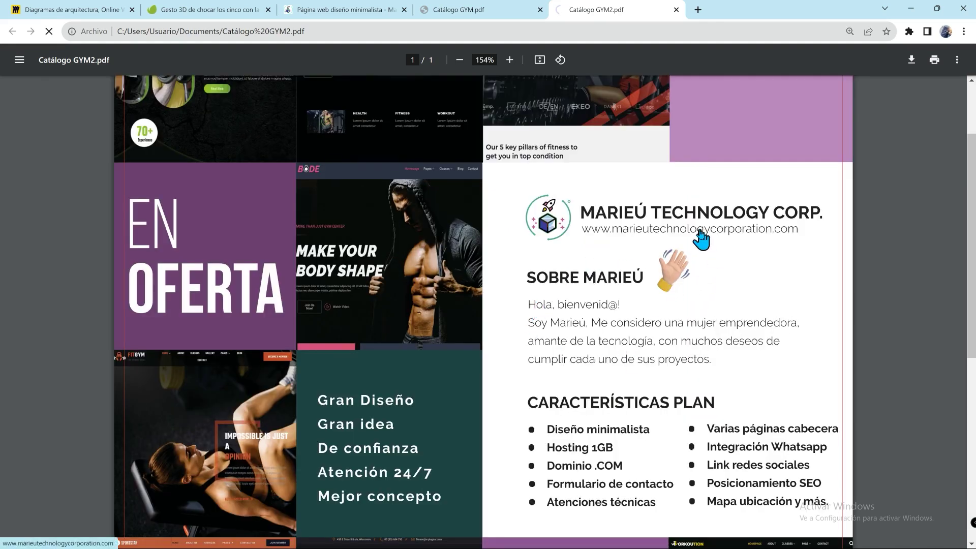